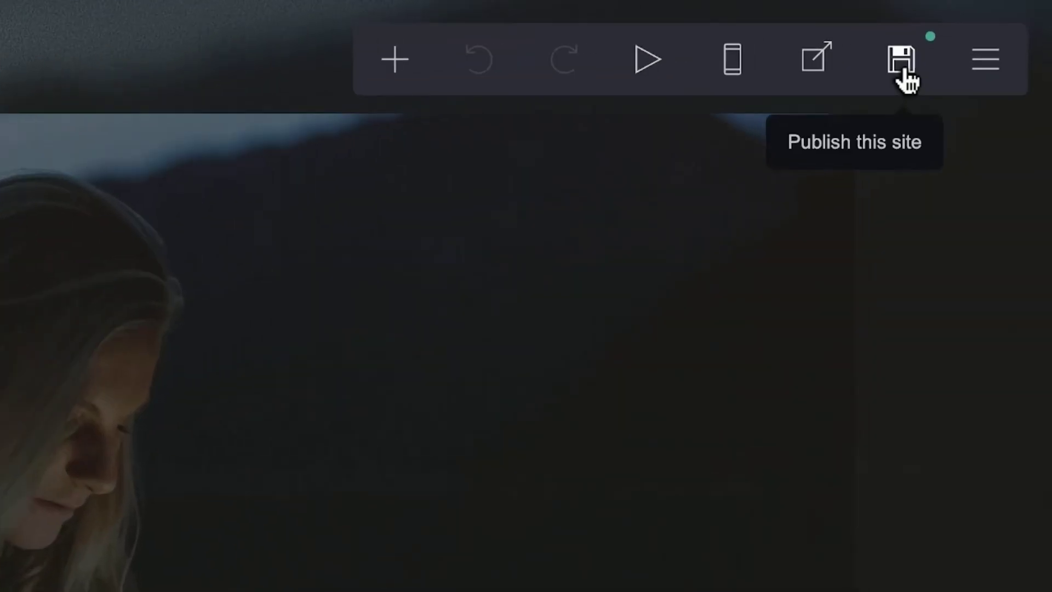
- Enter title 'Vaporware Corp' and description 'Building the distant future in the near present.' in publish settings
click(902, 59)
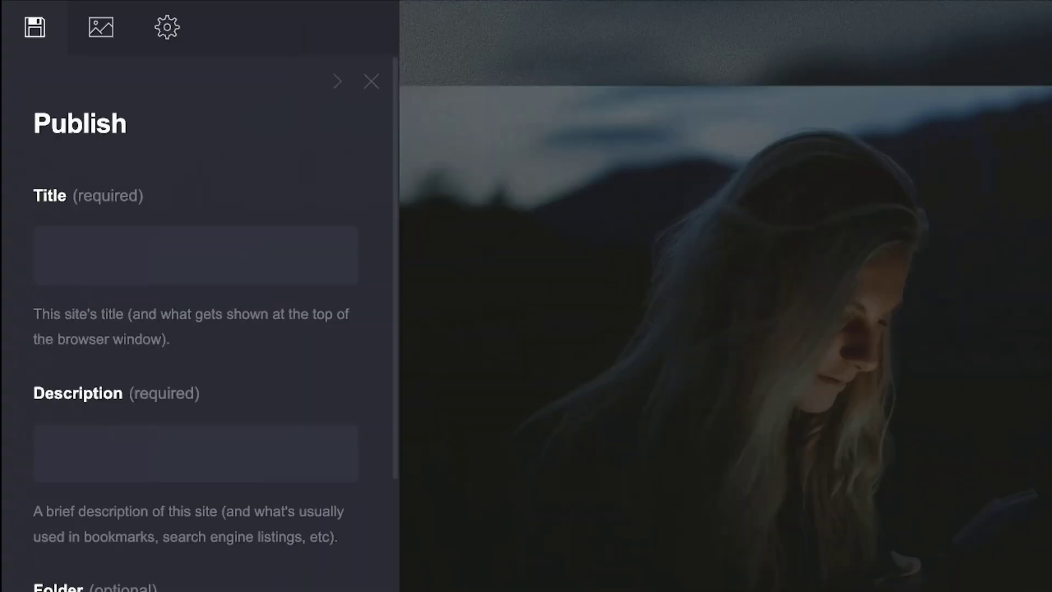
scroll(198, 330, down, 3)
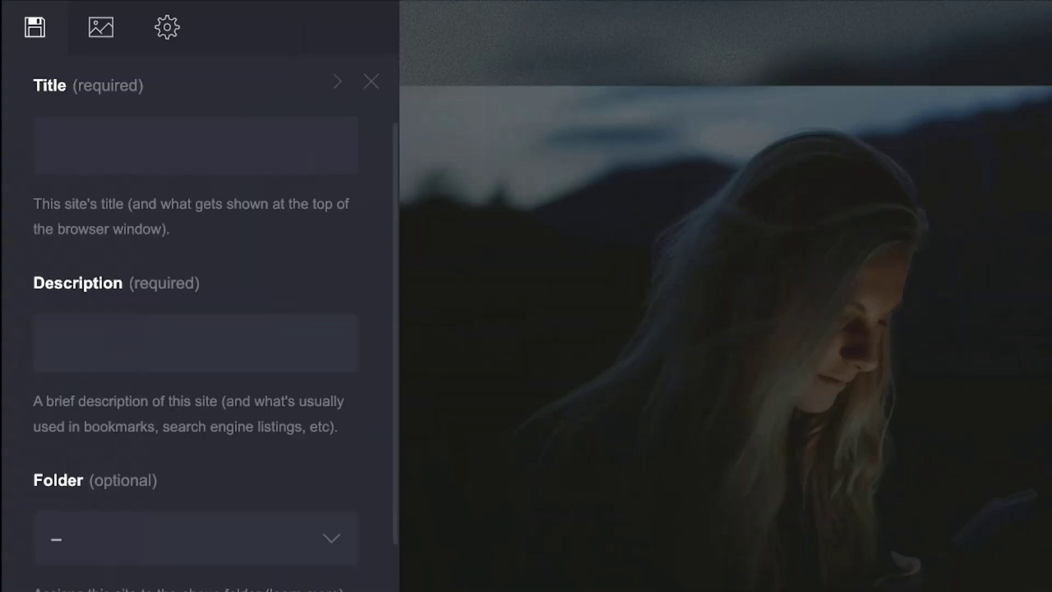
click(329, 165)
text(Vaporware Corp)
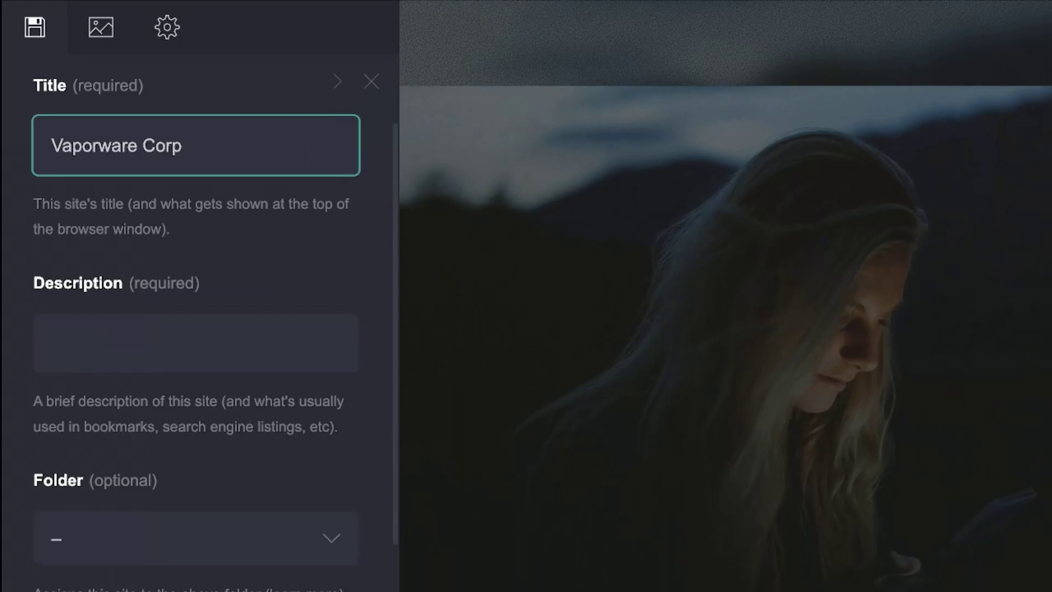
scroll(197, 328, down, 3)
click(333, 148)
text(Building the distant future in the near present.)
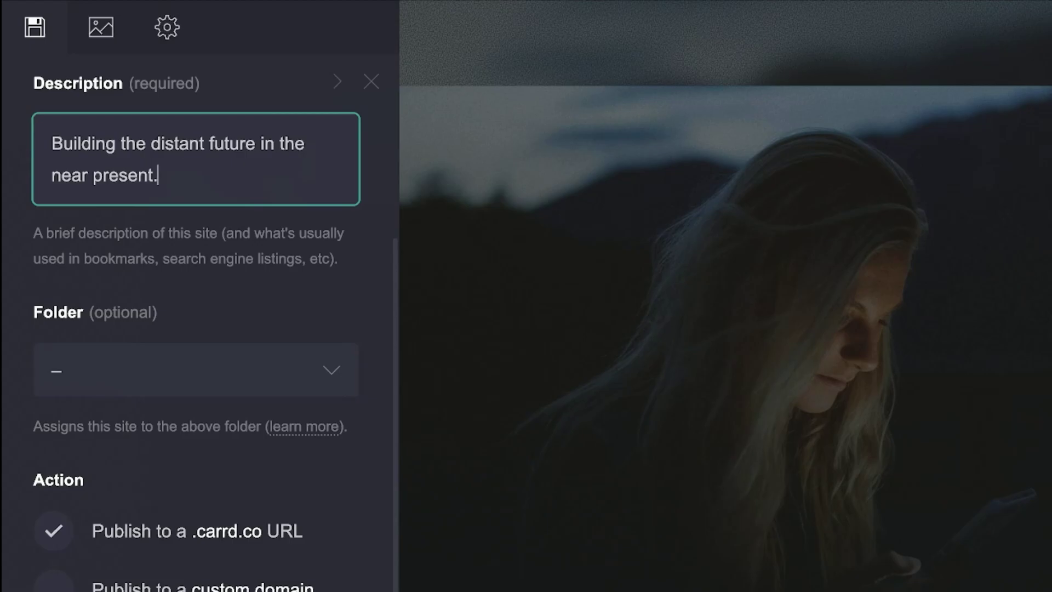
scroll(198, 329, down, 5)
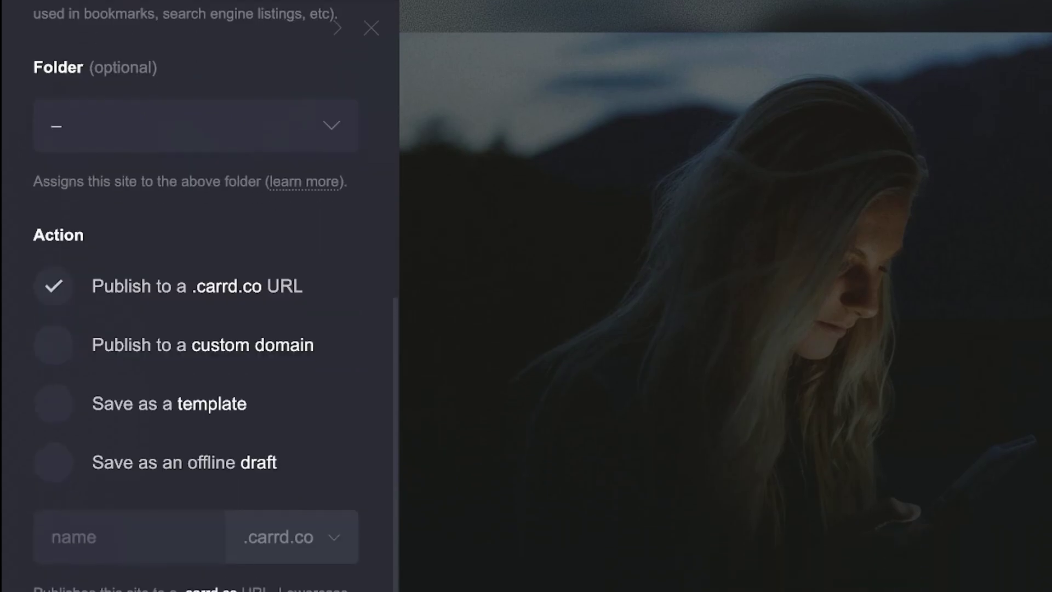
scroll(197, 329, down, 5)
- Choose custom-domain publishing for vaporware.ext and copy the A record's target IP
click(54, 344)
scroll(198, 329, down, 5)
click(322, 132)
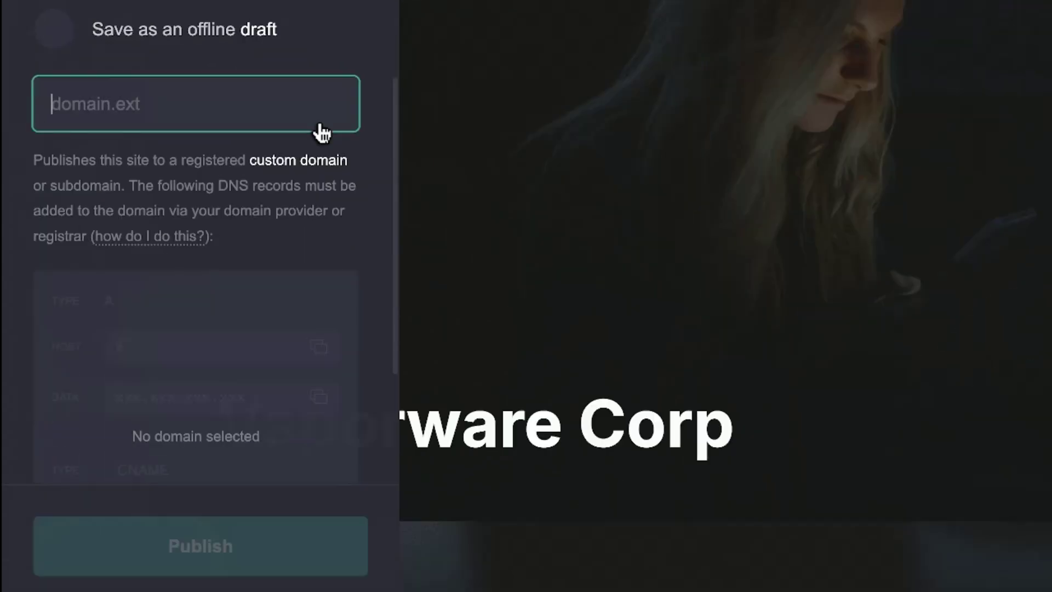
text(vaporware.ext)
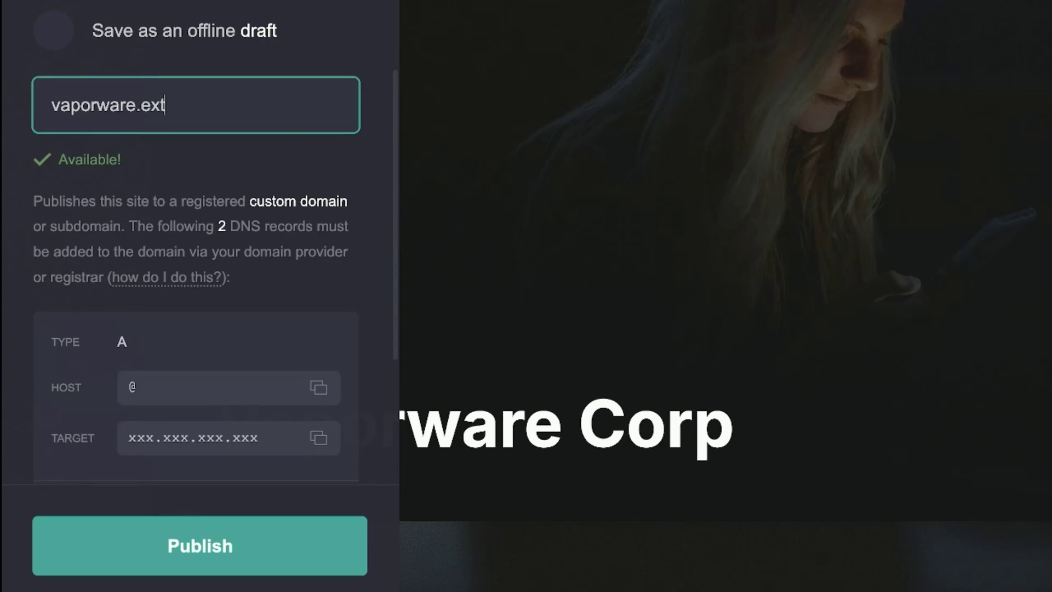
click(318, 437)
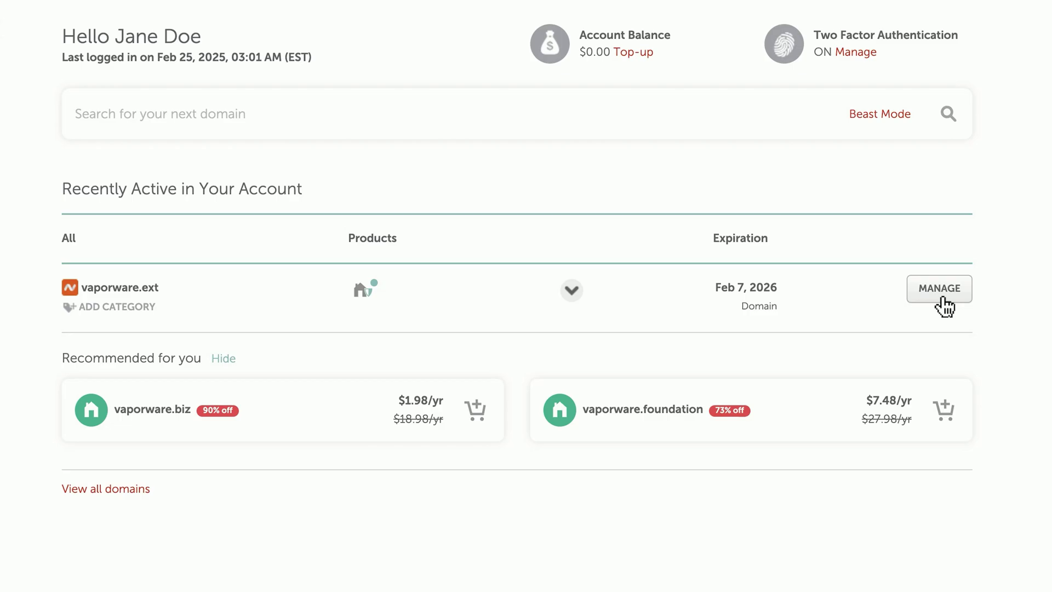
- Open the vaporware.ext domain's management page from the Namecheap dashboard
click(940, 288)
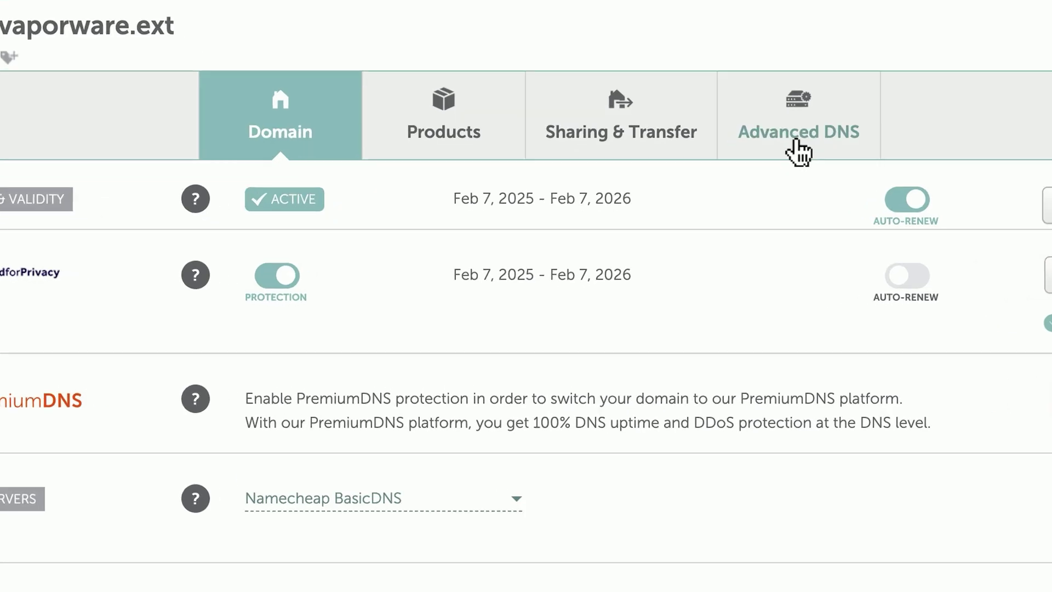
- Delete the www CNAME parking record and the URL Redirect record in Advanced DNS
click(797, 131)
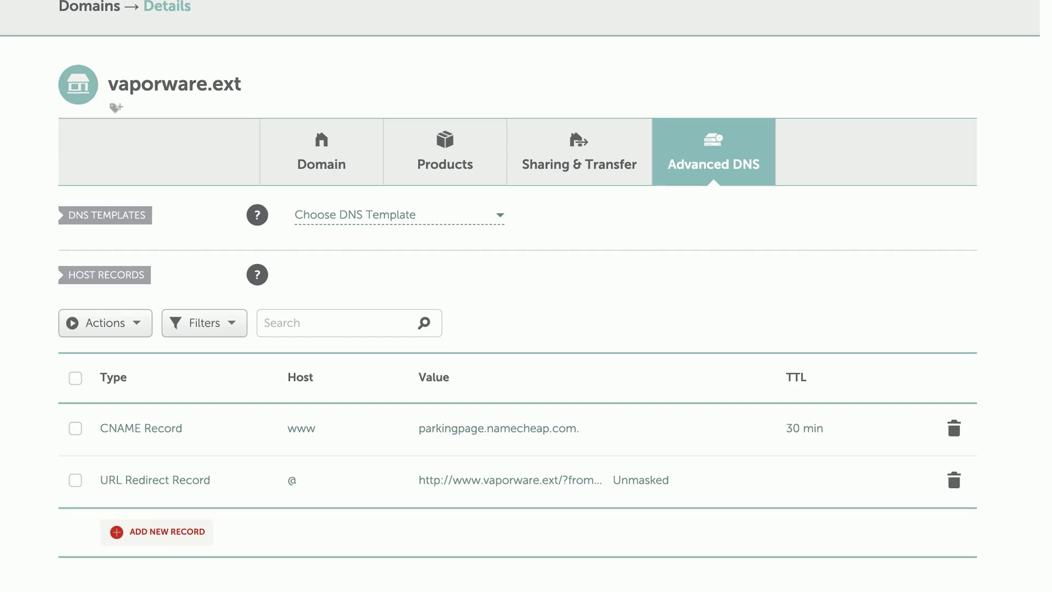
scroll(526, 329, down, 5)
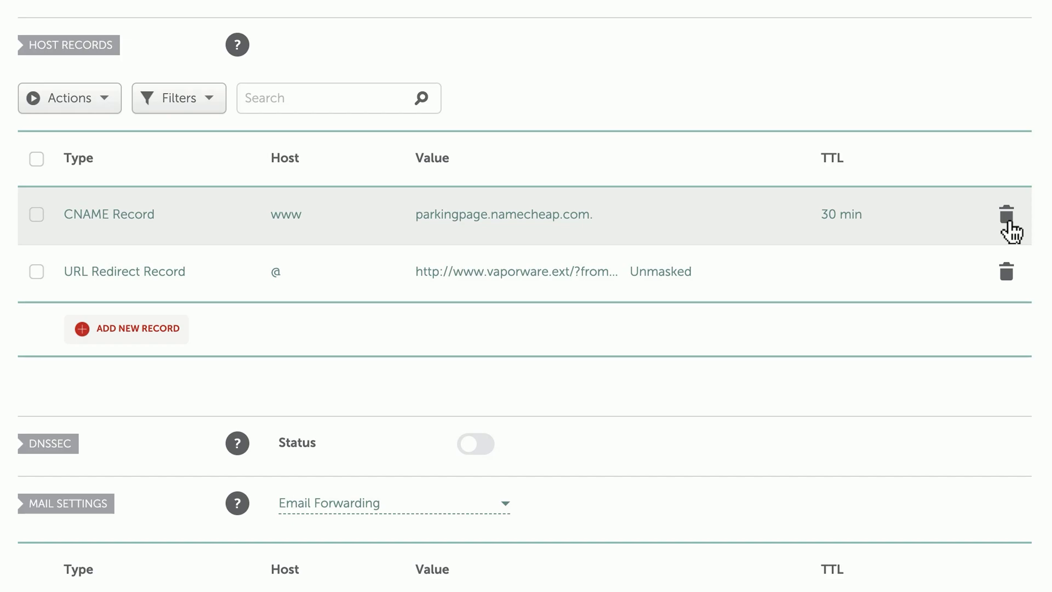
click(1007, 215)
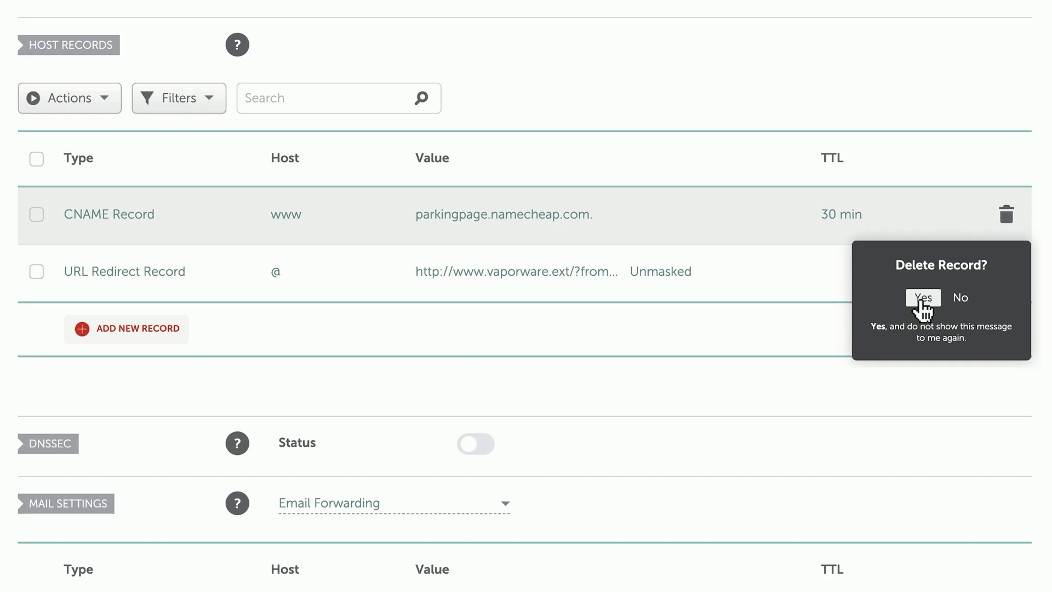
click(923, 298)
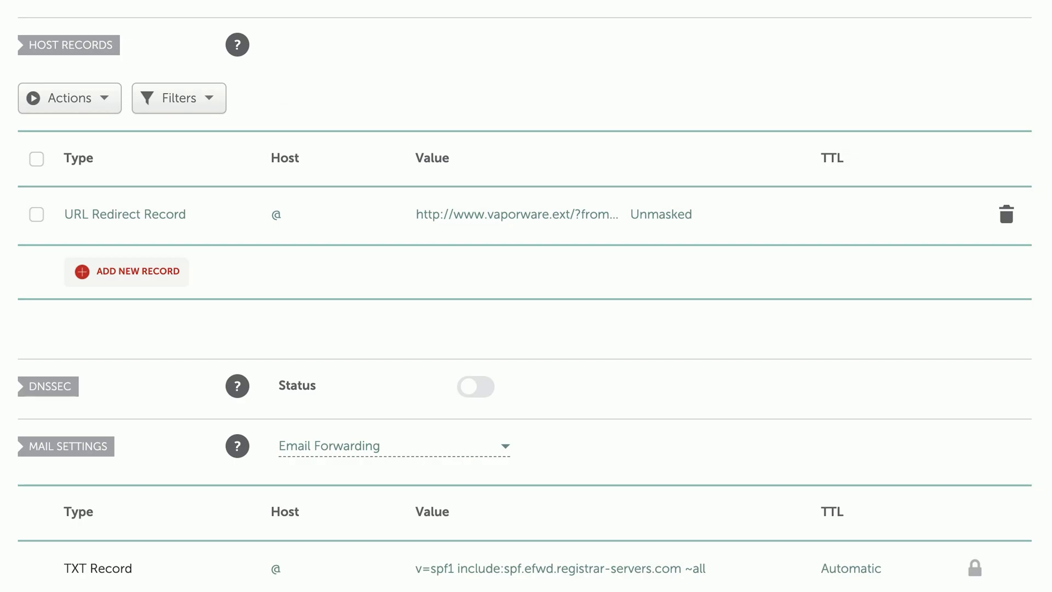
click(1006, 216)
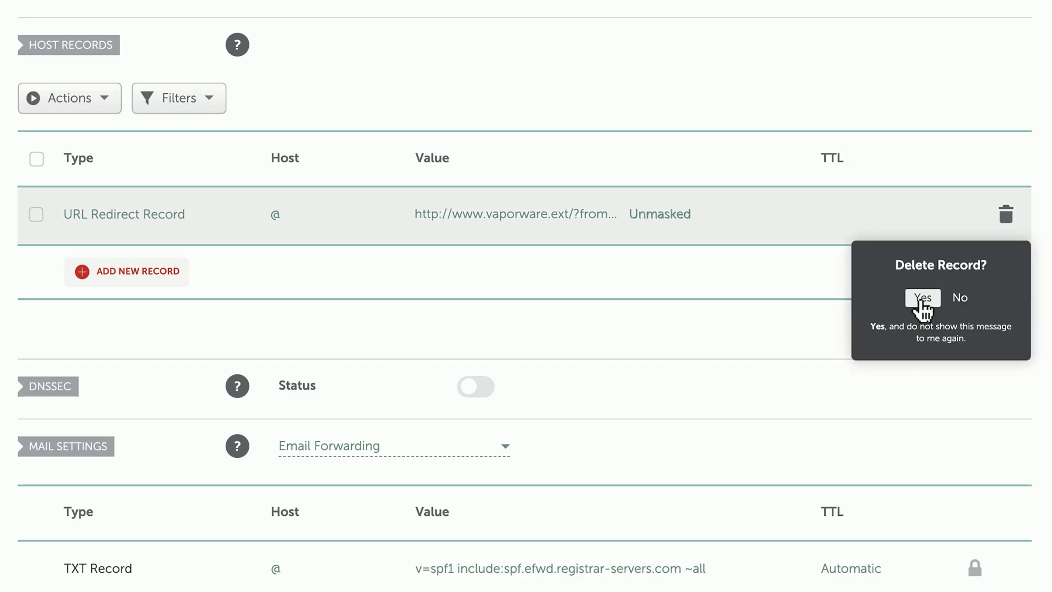
click(923, 298)
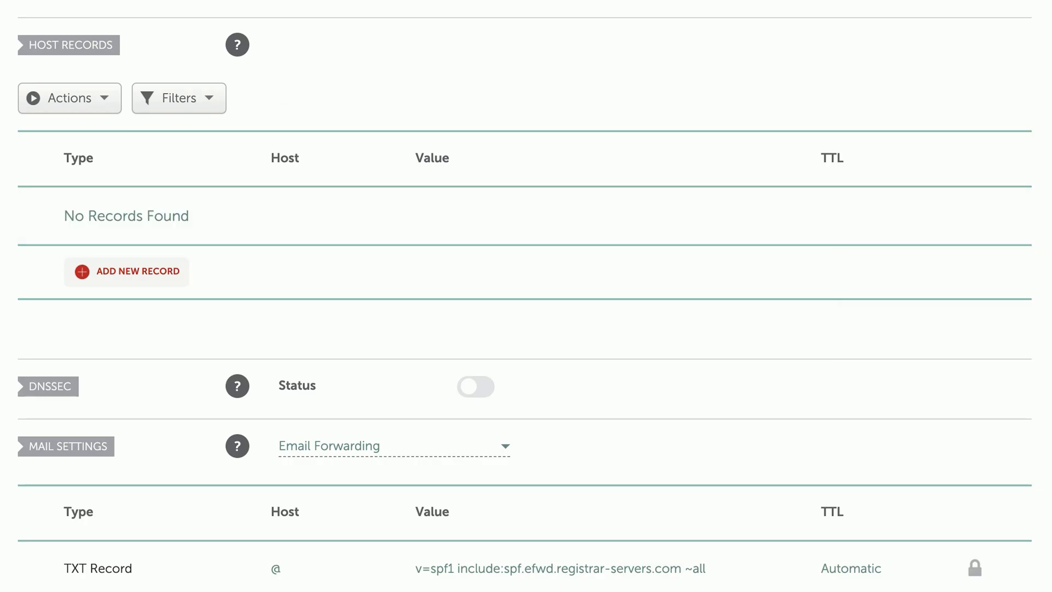
- Save a new A Record with host @ and Carrd's copied IP as its value
click(129, 280)
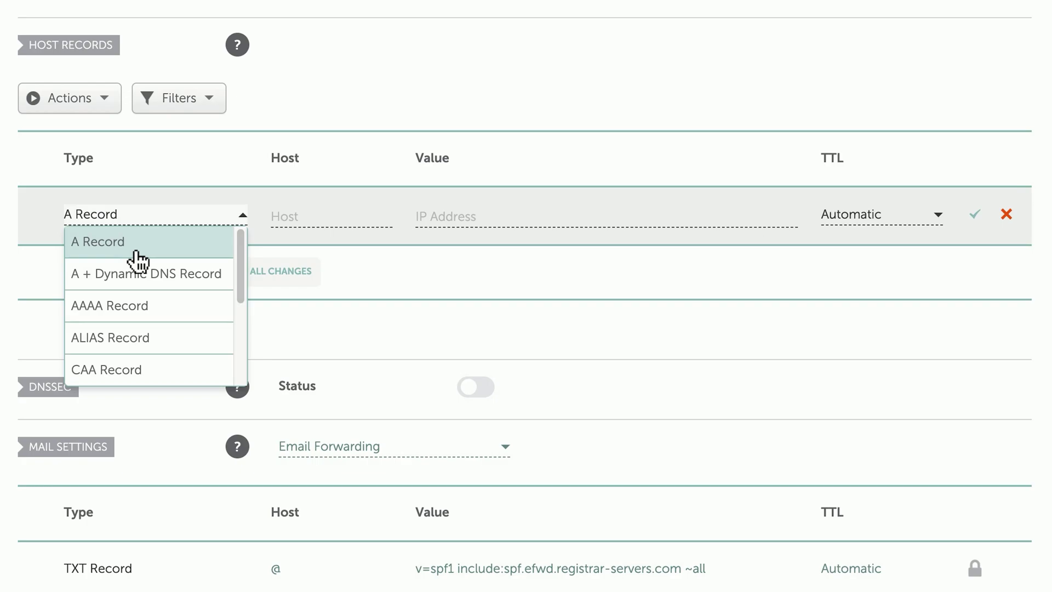
click(132, 243)
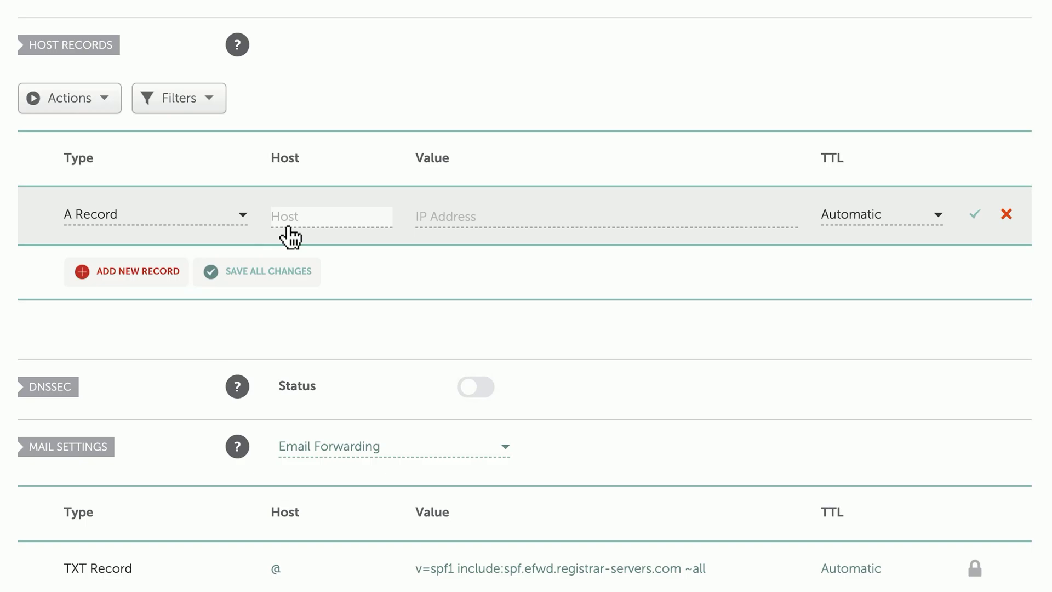
text(@)
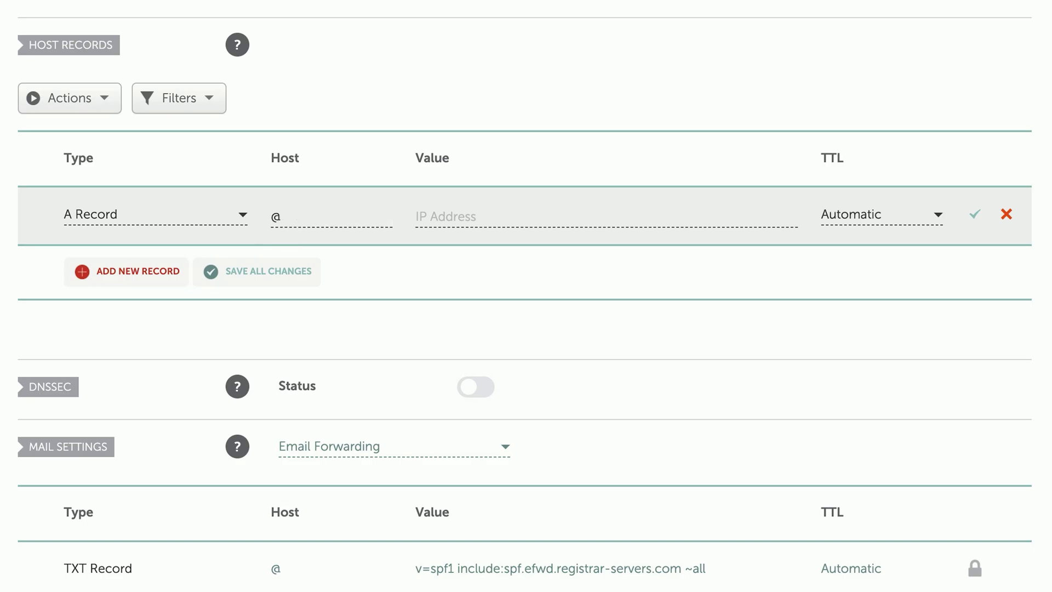
click(485, 219)
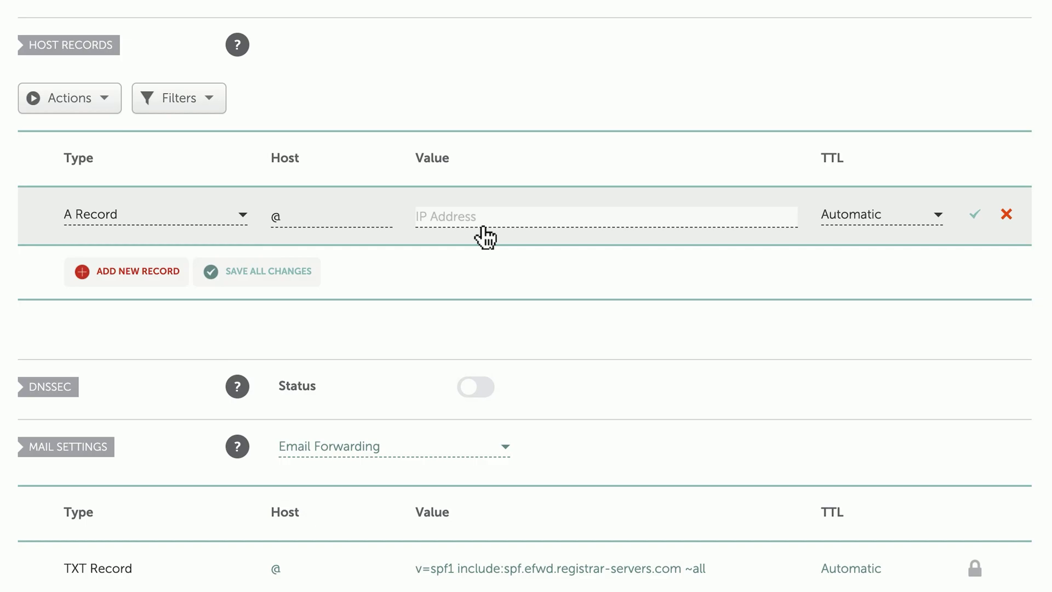
text(xxx.xxx.xxx.xxx)
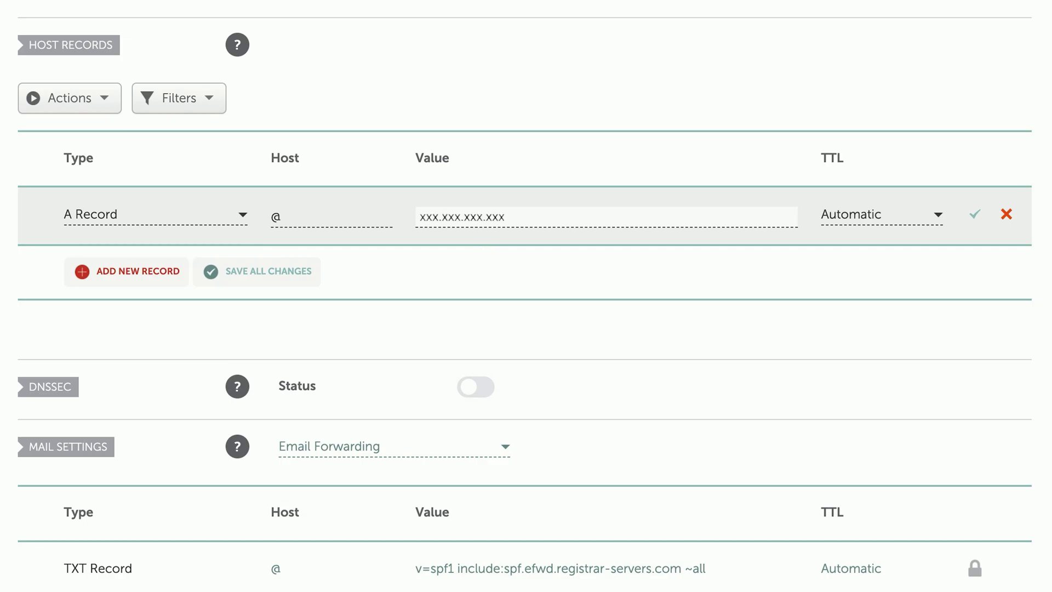
click(977, 216)
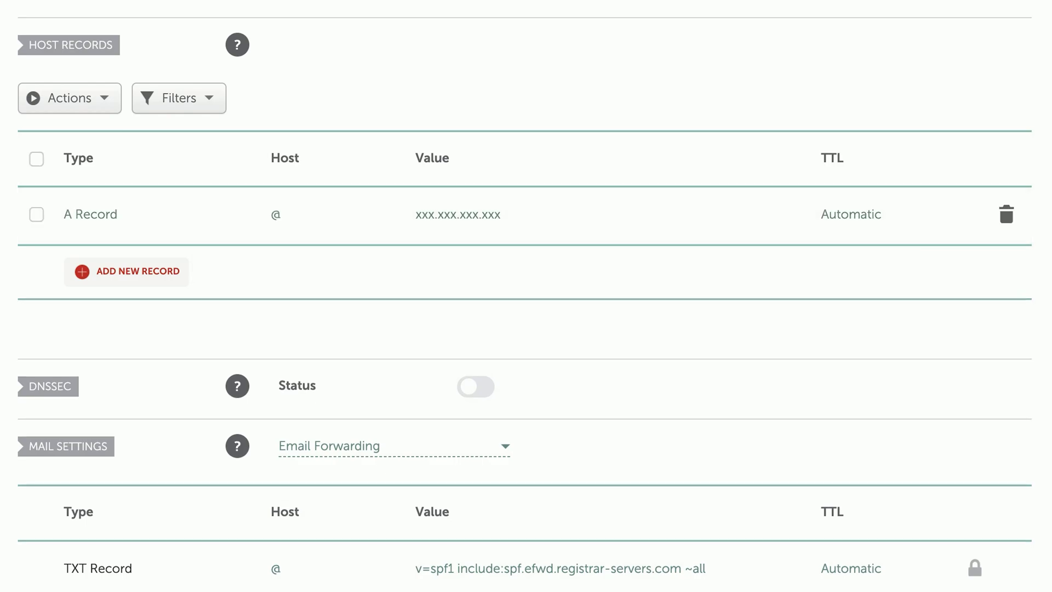
- Save a new CNAME Record with host www targeting vaporware.ext
click(125, 272)
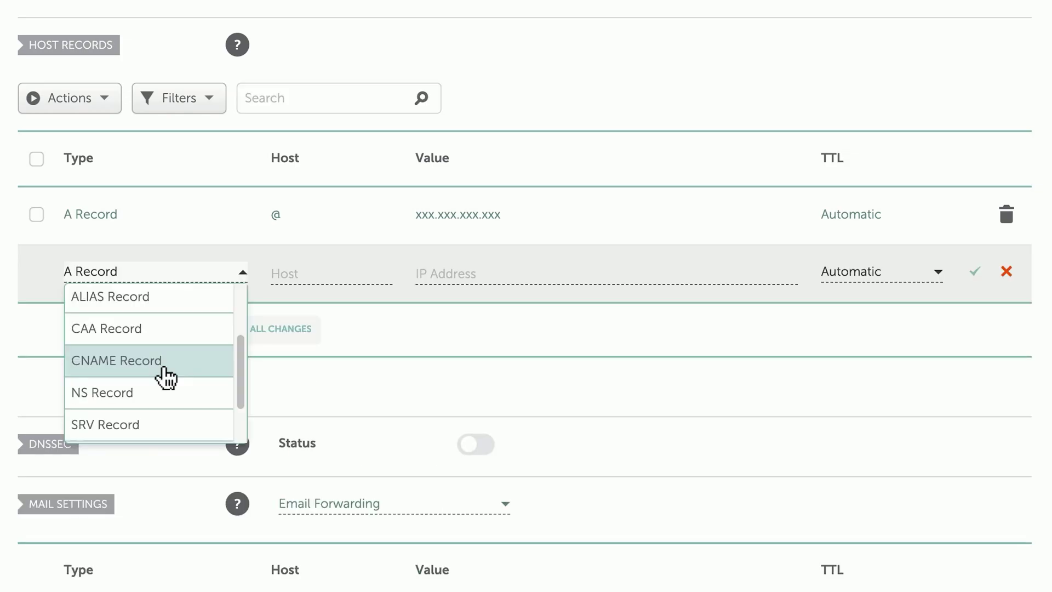
click(164, 362)
click(308, 275)
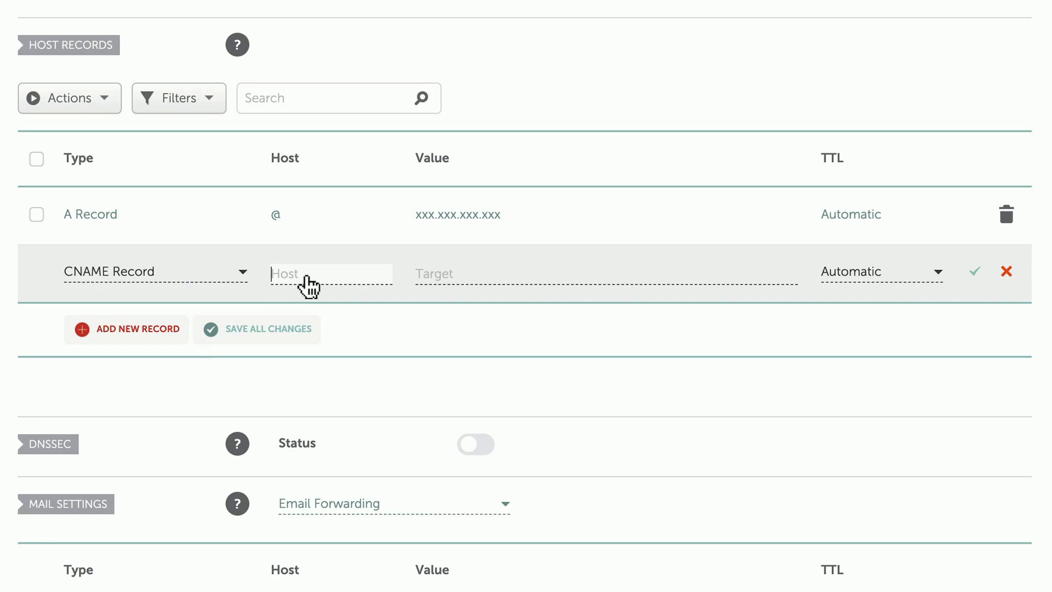
text(www)
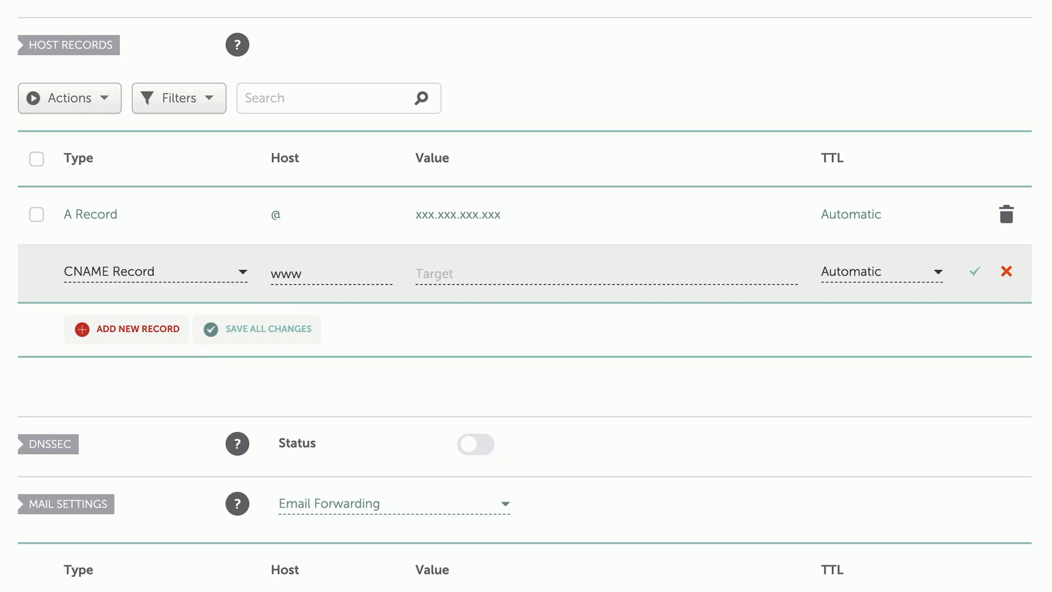
click(459, 280)
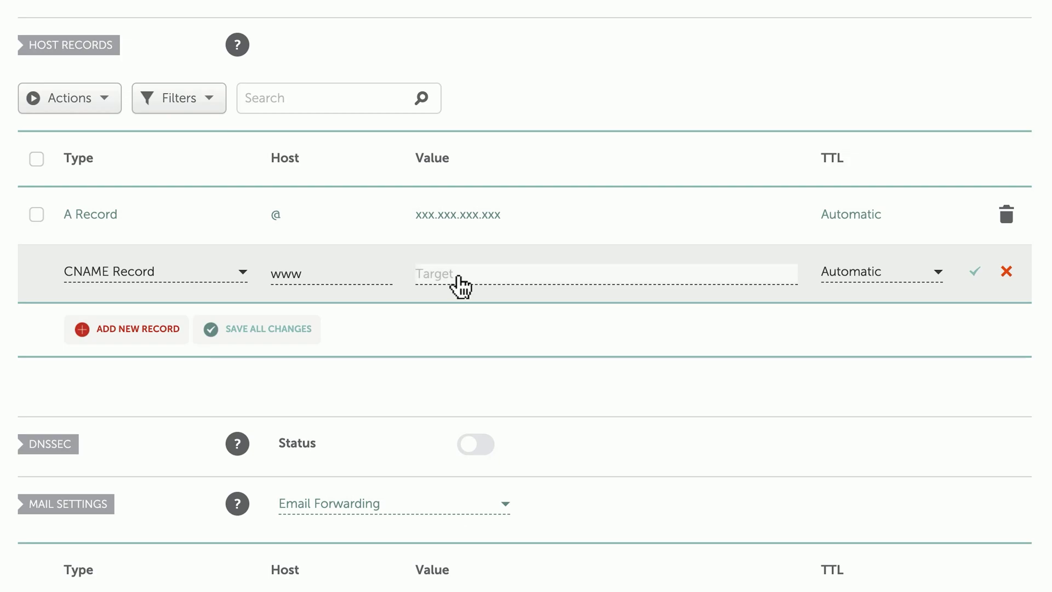
text(vaporware.ext.)
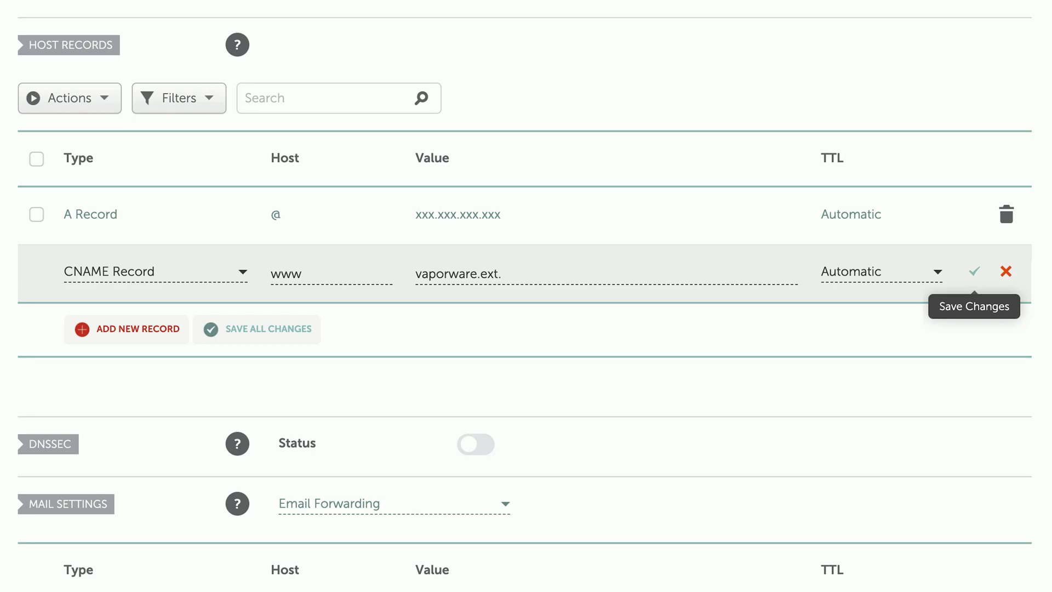
click(974, 271)
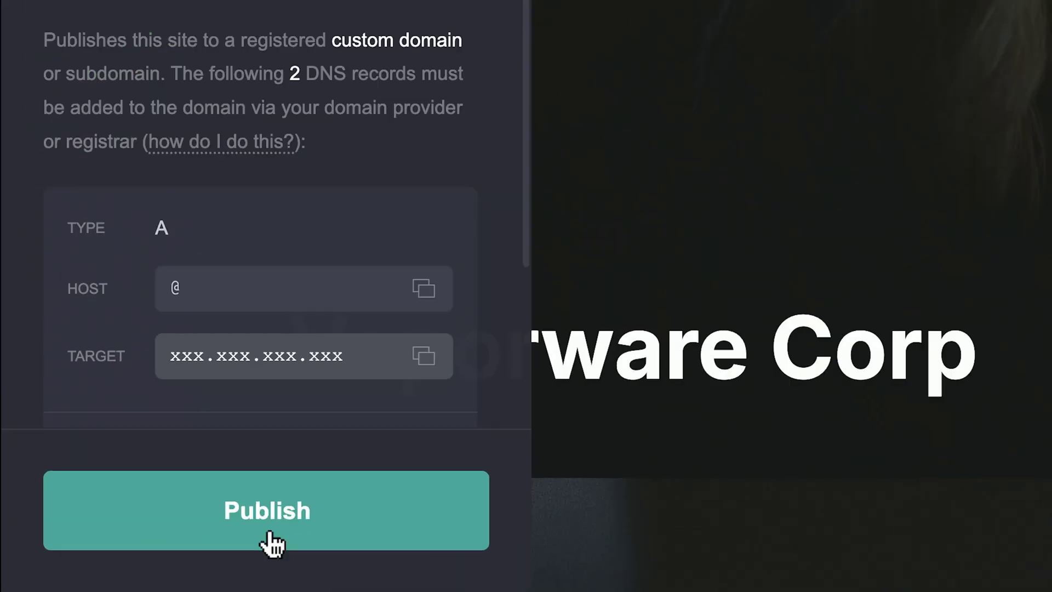
- Publish the Vaporware Corp site to vaporware.ext from Carrd's Publish panel
click(273, 539)
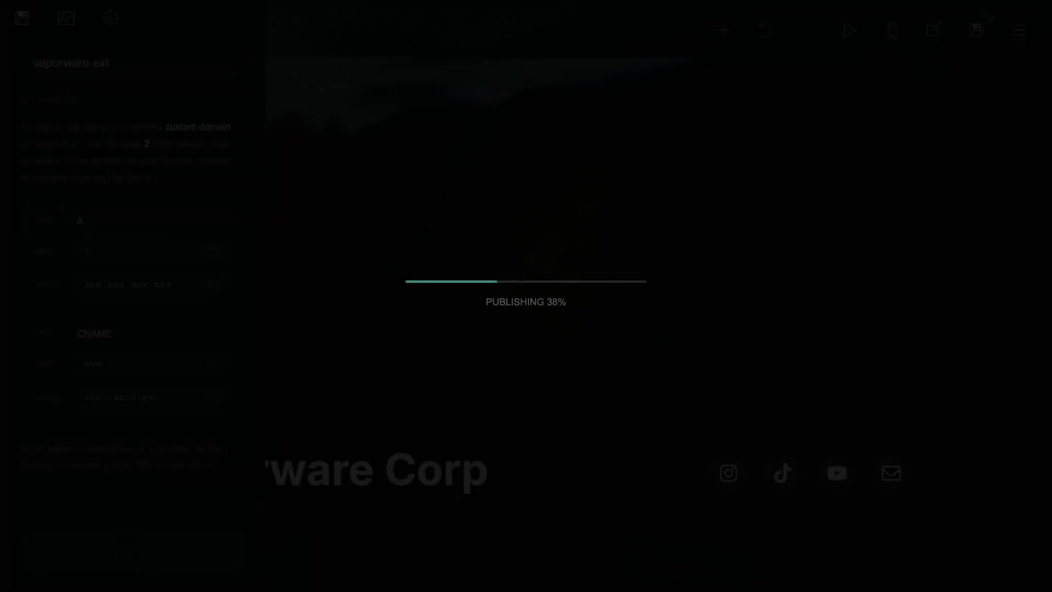